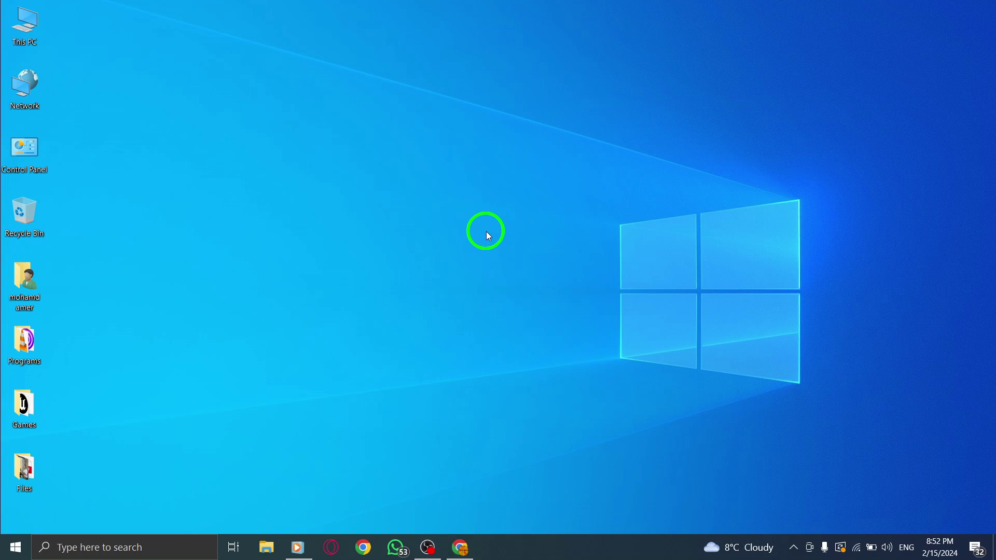
Restore the Chrome window showing the Gmail inbox from the taskbar
{"action": "left_click", "coordinate": [459, 548]}
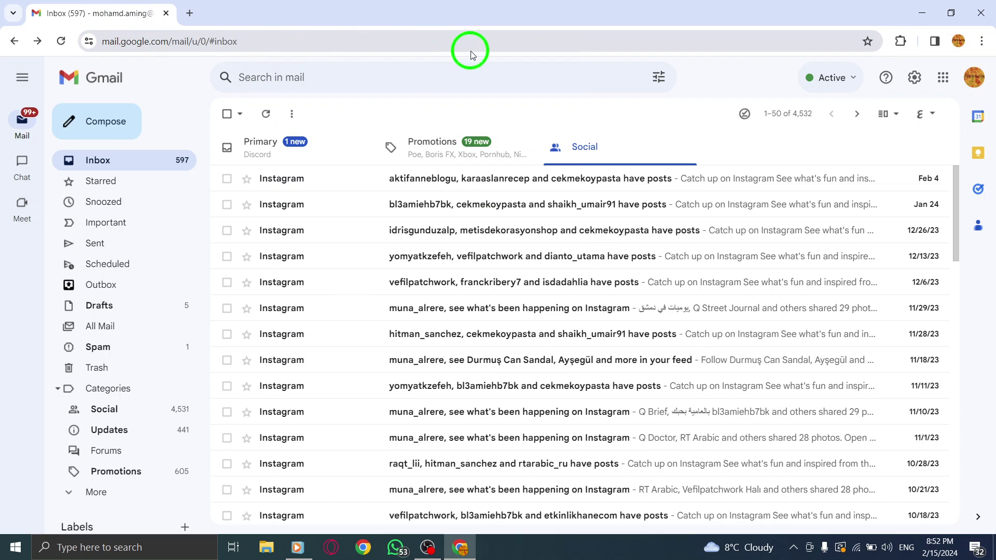
Open a blank New Message window with Compose
{"action": "left_click", "coordinate": [102, 124]}
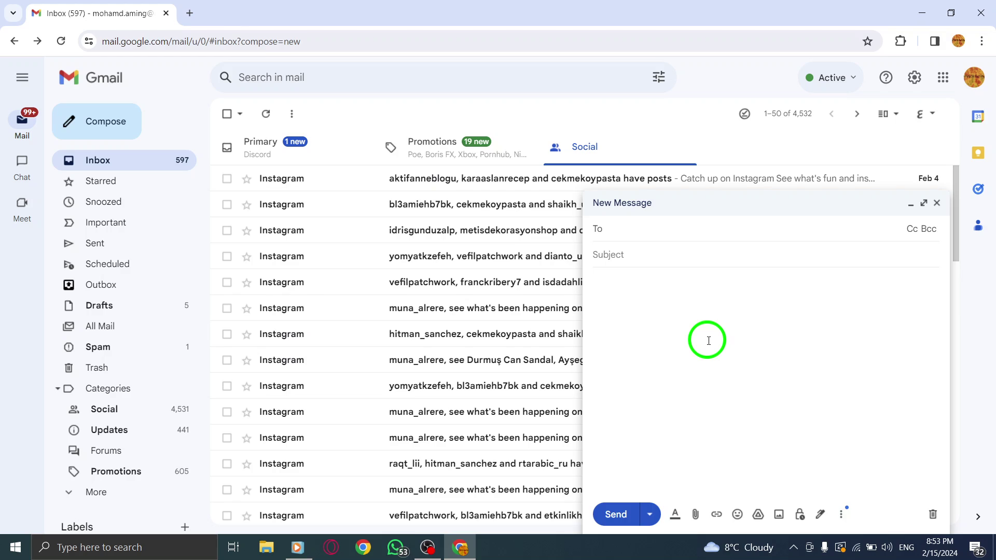
Start a numbered list (Ctrl+Shift+7), then a bulleted list (Ctrl+Shift+8), in the message body
{"action": "left_click", "coordinate": [658, 294]}
{"action": "key", "text": "ctrl"}
{"action": "key", "text": "ctrl+shift"}
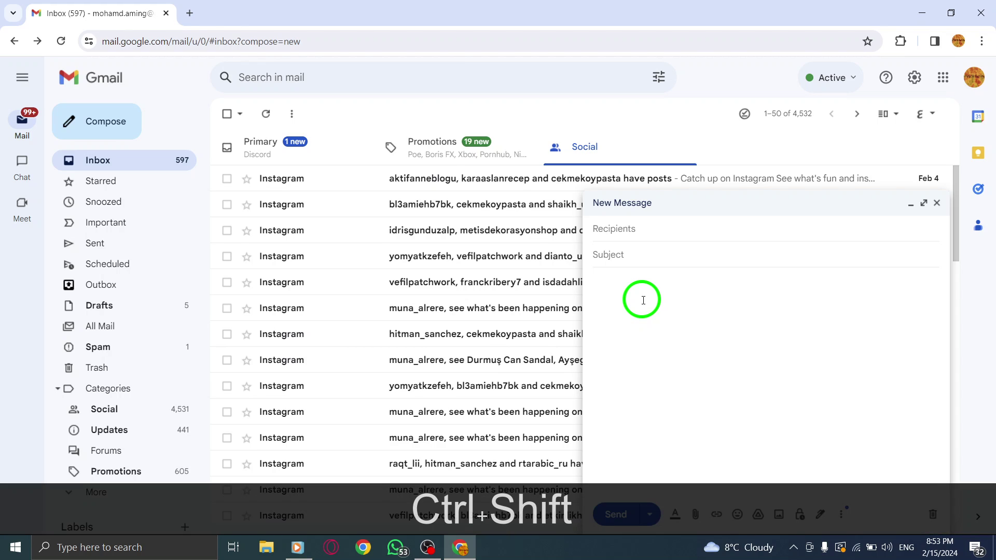
{"action": "key", "text": "ctrl+shift+7"}
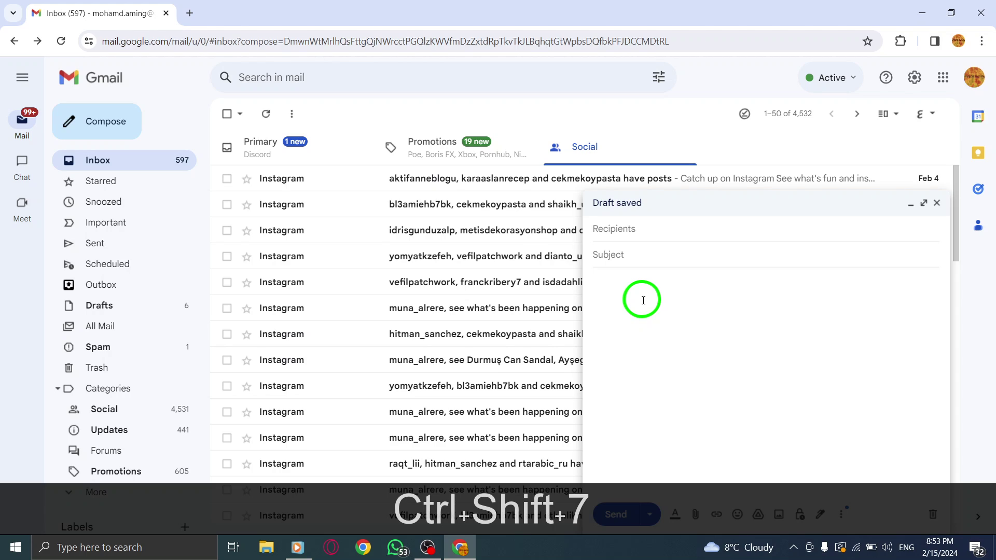
{"action": "key", "text": "ctrl+shift"}
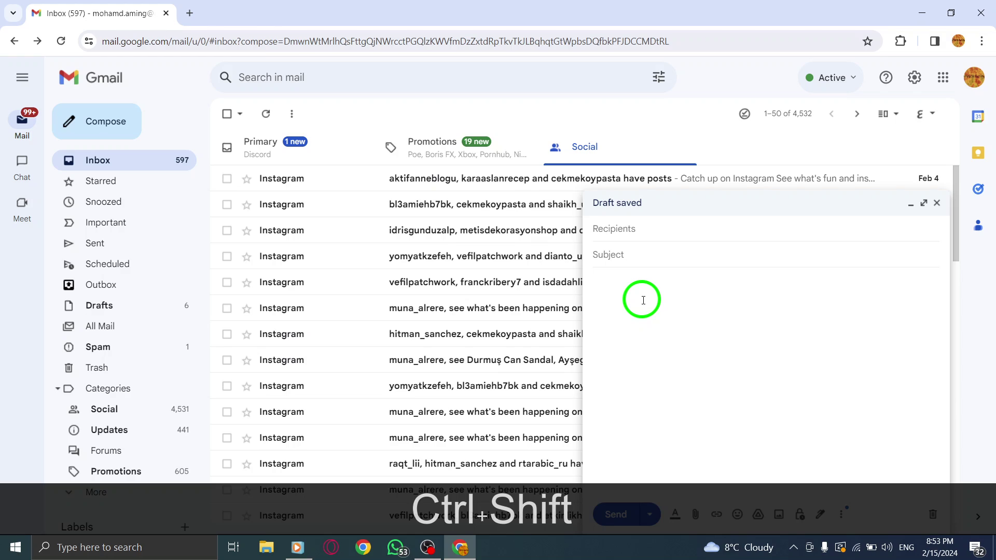
{"action": "key", "text": "ctrl+shift+8"}
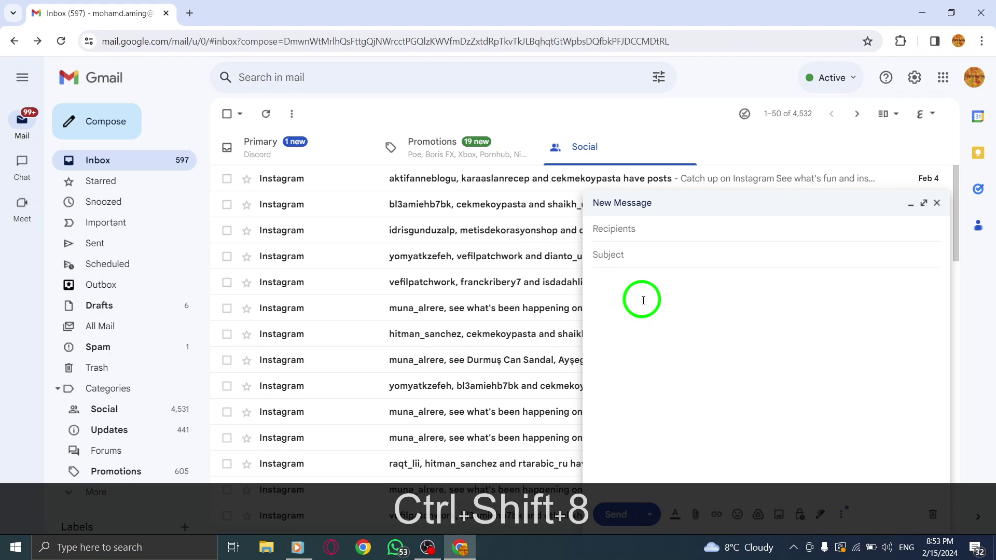
Close the draft, view the Primary inbox, minimize Chrome and refresh the desktop
{"action": "left_click", "coordinate": [937, 203]}
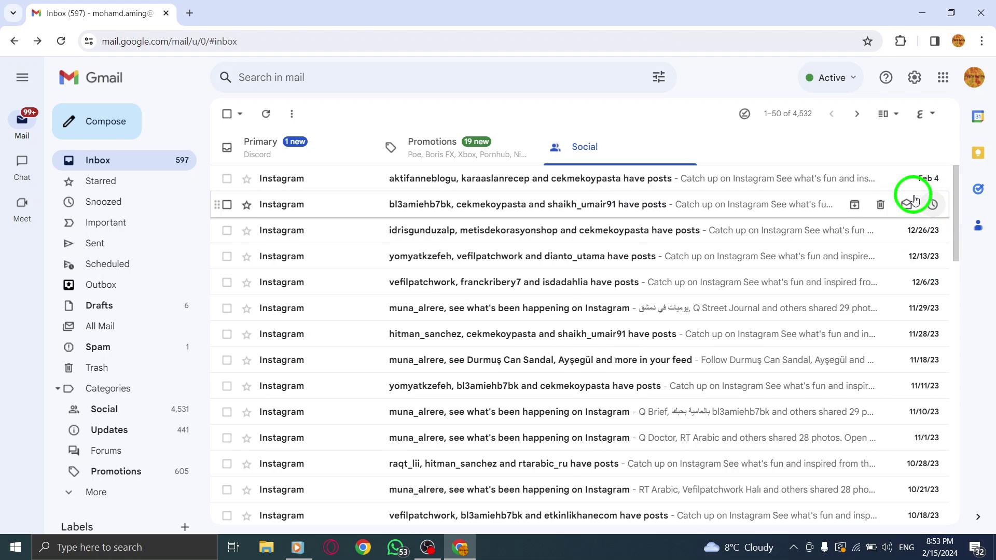
{"action": "left_click", "coordinate": [354, 143]}
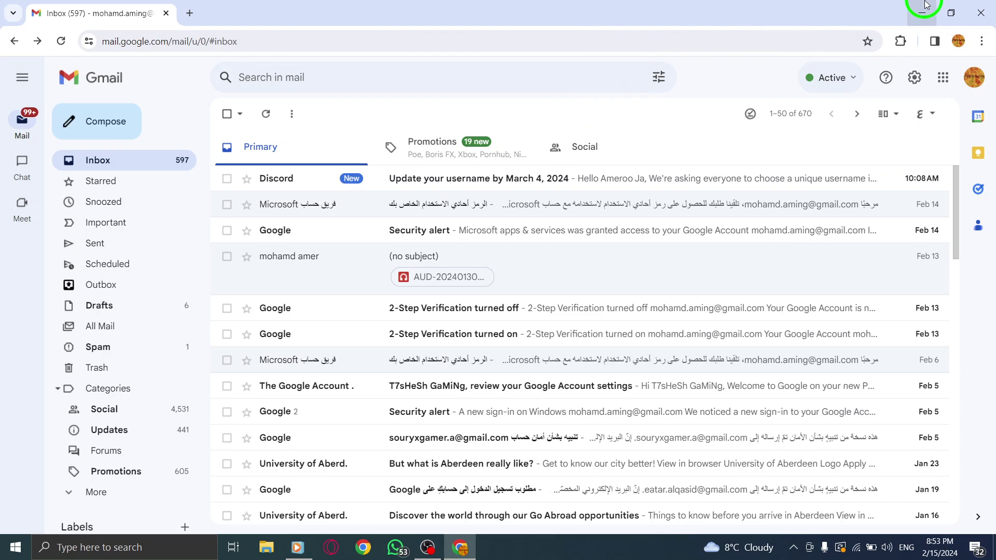
{"action": "left_click", "coordinate": [922, 13]}
{"action": "right_click", "coordinate": [558, 140]}
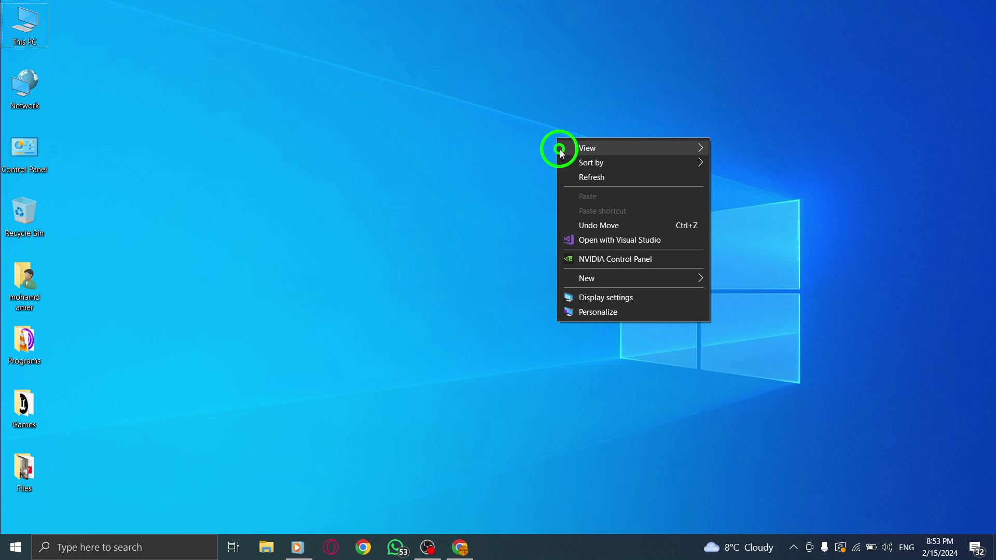
{"action": "left_click", "coordinate": [570, 178]}
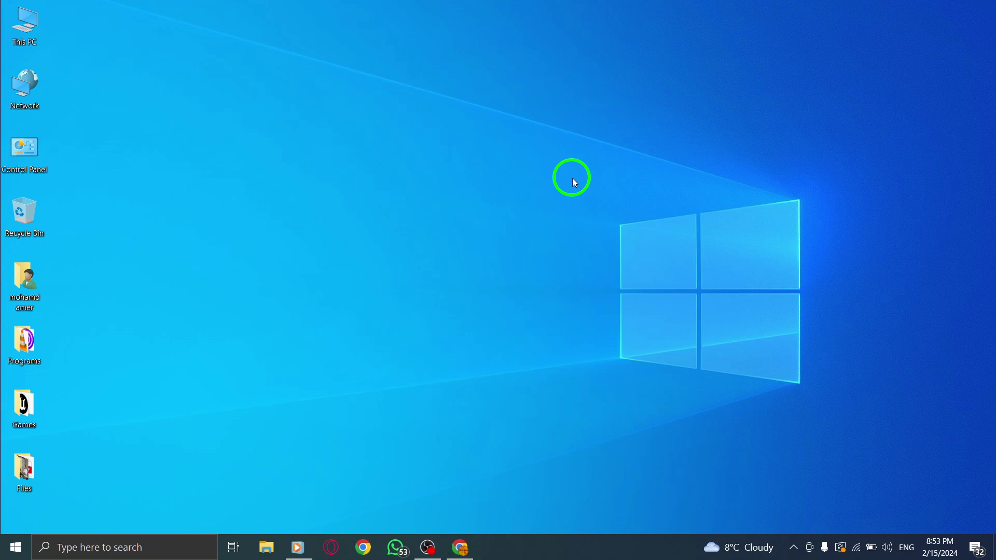